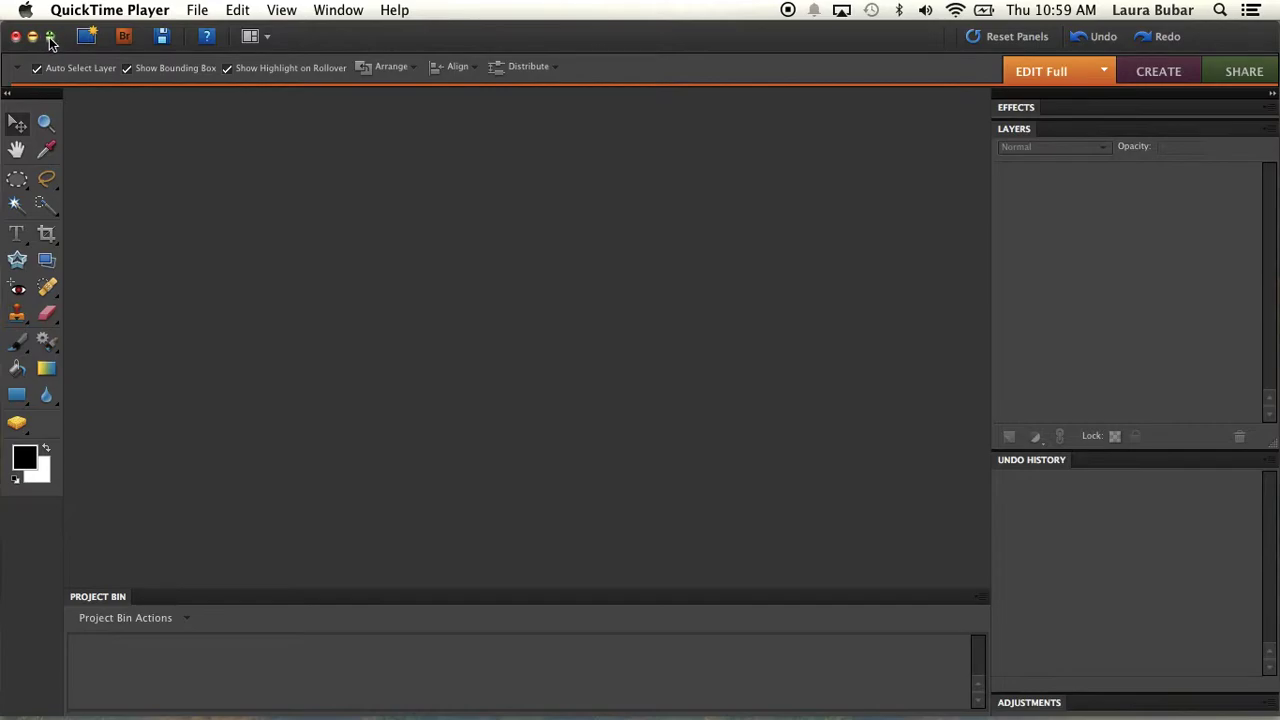
# - Select 7929554_orig.jpg and 1001059_orig.jpg together in the Original Images folder in Finder and open them with Adobe Photoshop Elements
pyautogui.click(52, 40)
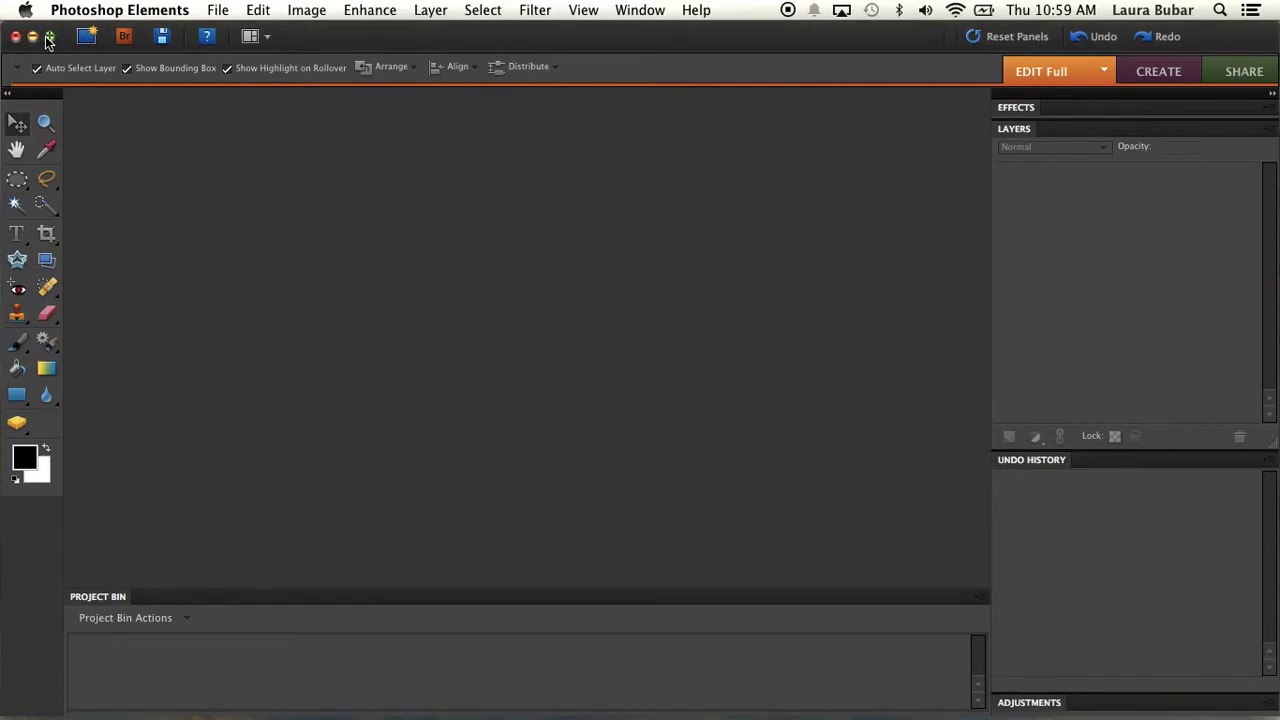
pyautogui.click(50, 37)
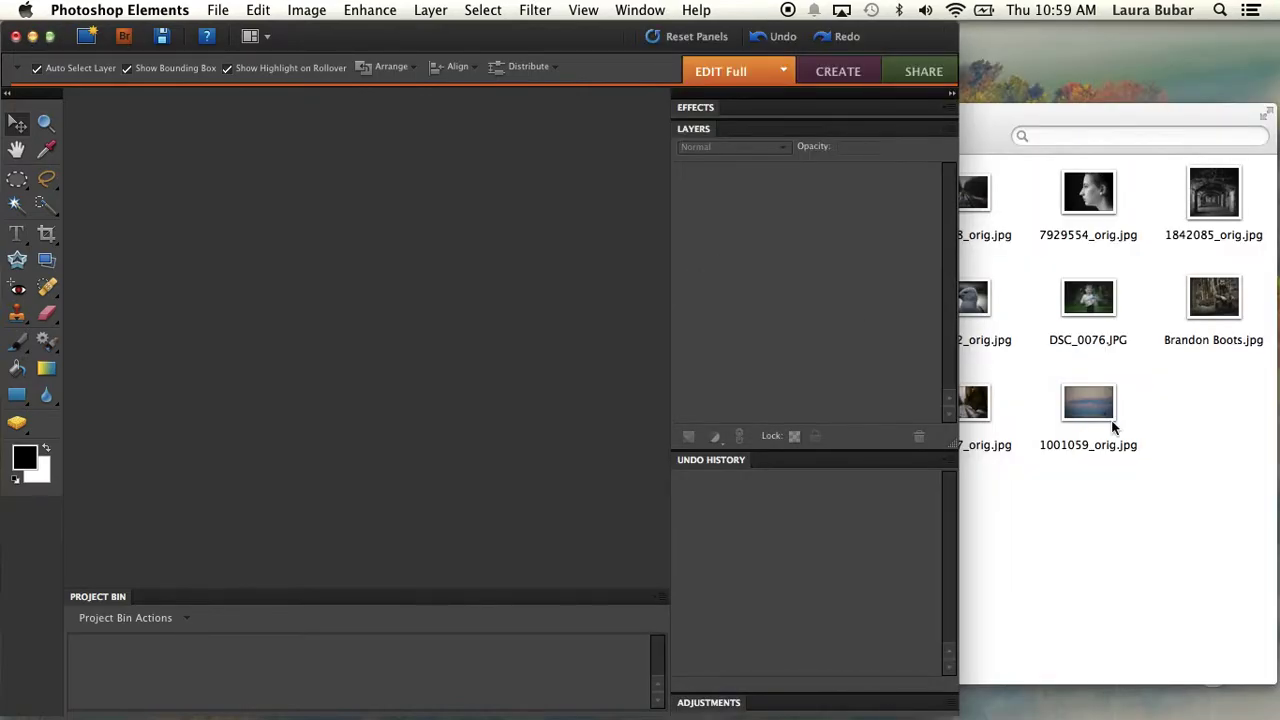
pyautogui.click(1165, 470)
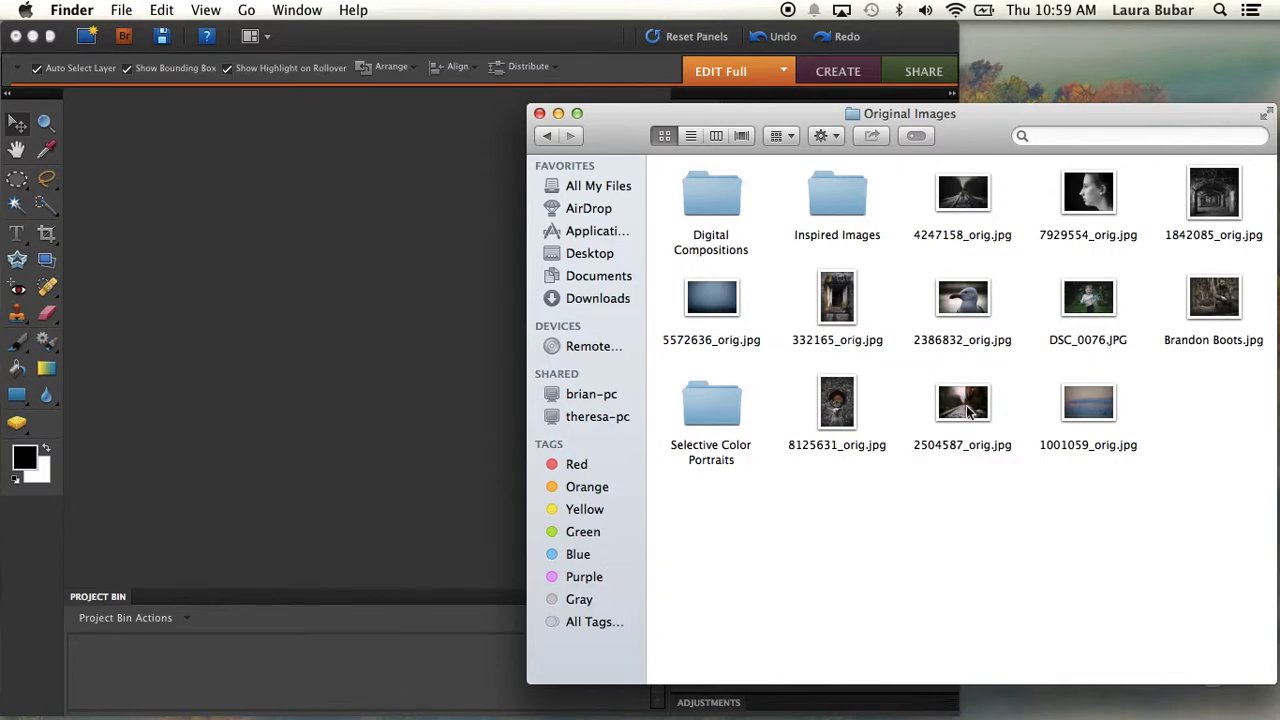
pyautogui.click(1092, 192)
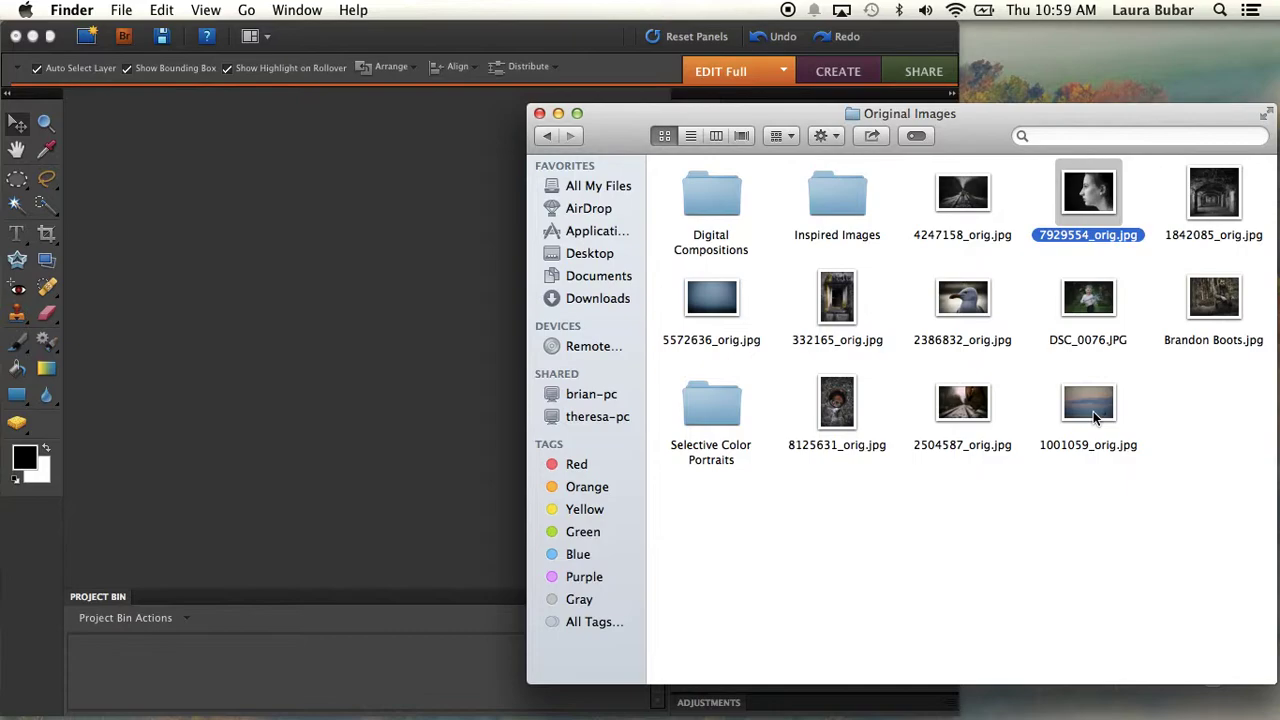
pyautogui.rightClick(1095, 418)
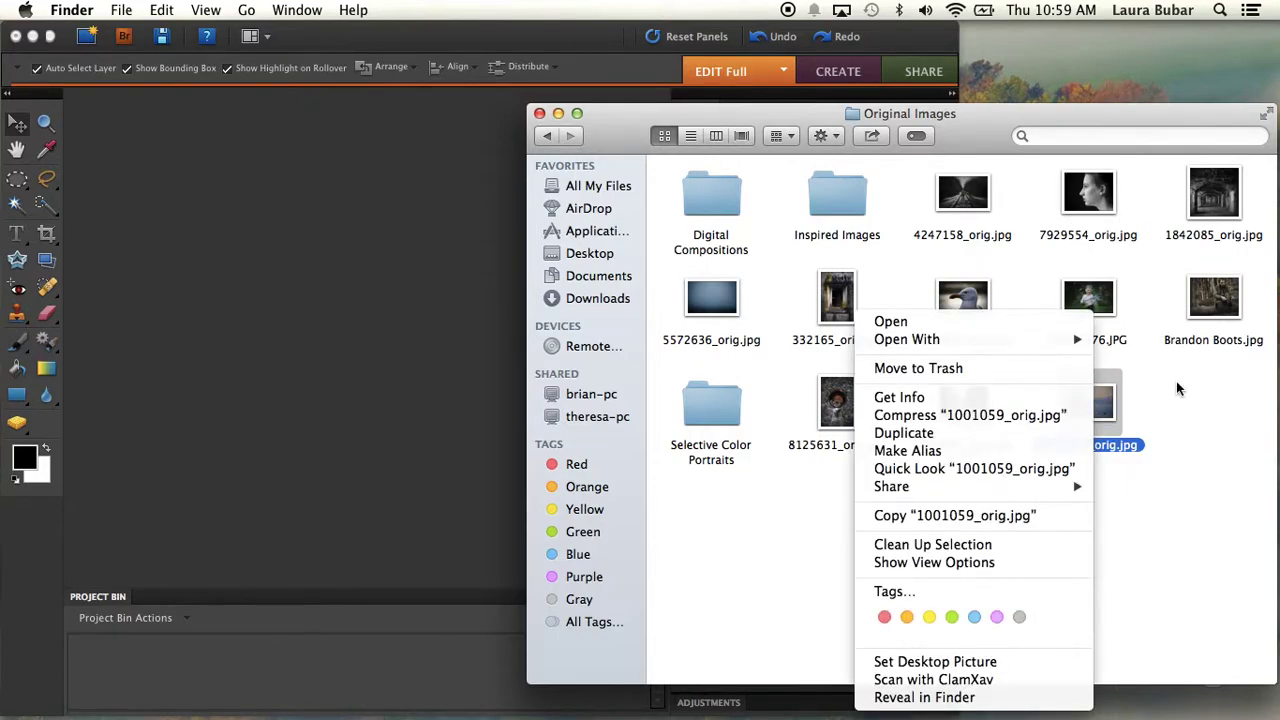
pyautogui.press('Escape')
pyautogui.keyDown('super'); pyautogui.click(1106, 176); pyautogui.keyUp('super')
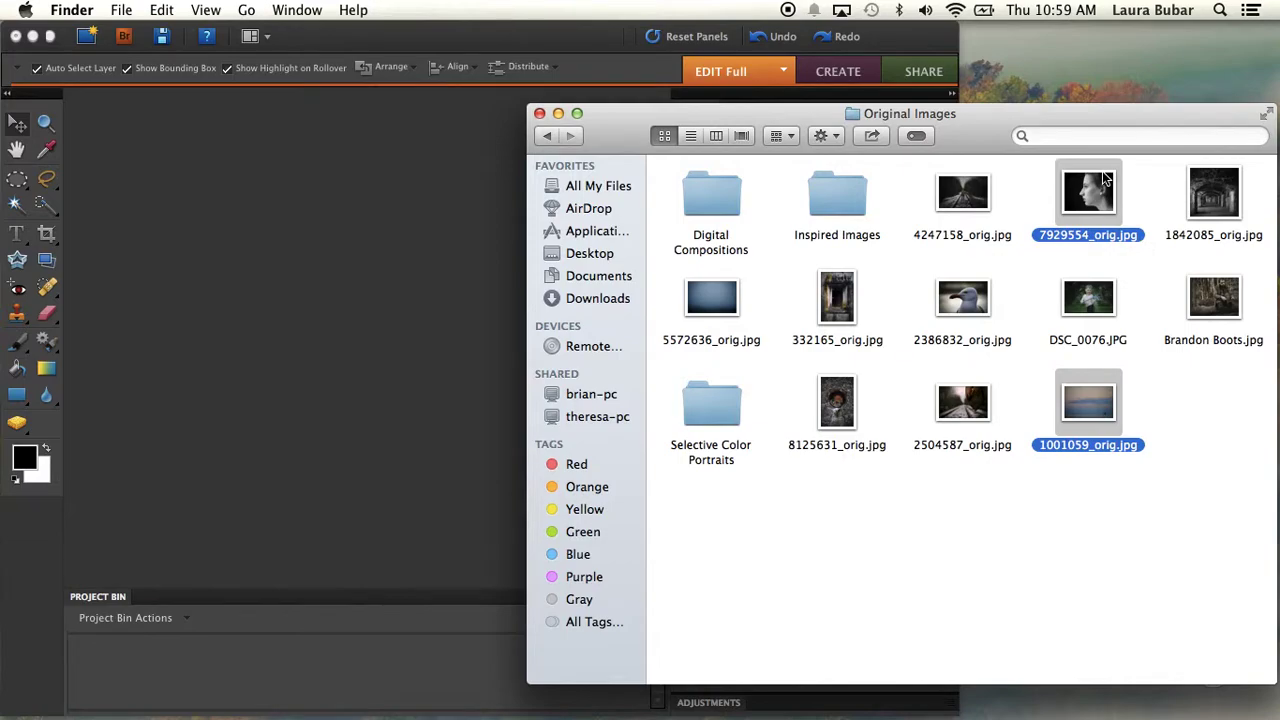
pyautogui.rightClick(1090, 203)
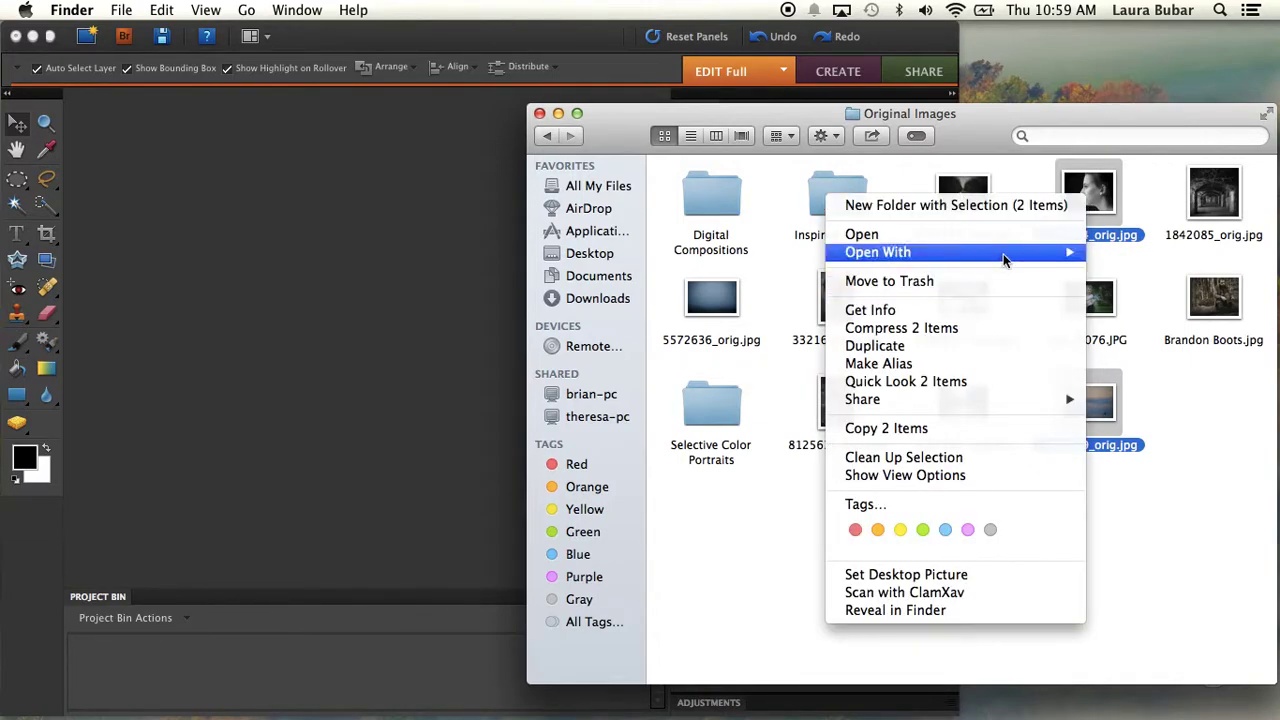
pyautogui.moveTo(996, 256)
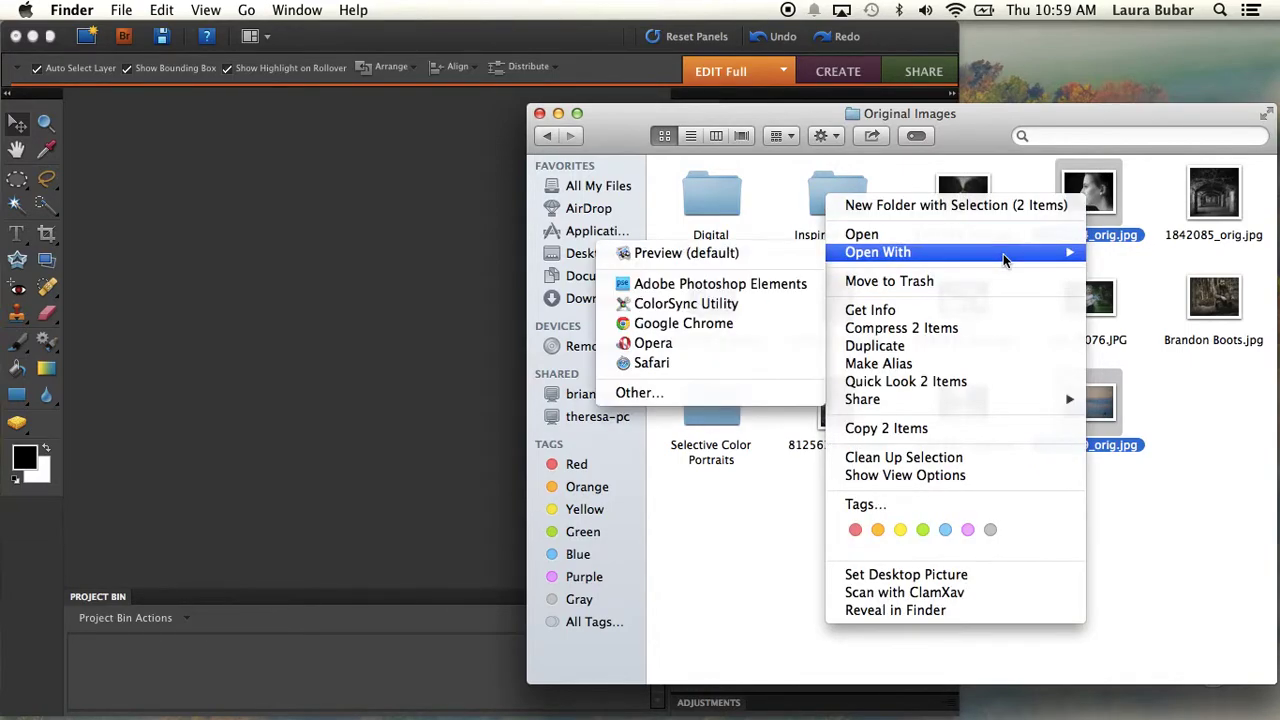
pyautogui.click(766, 284)
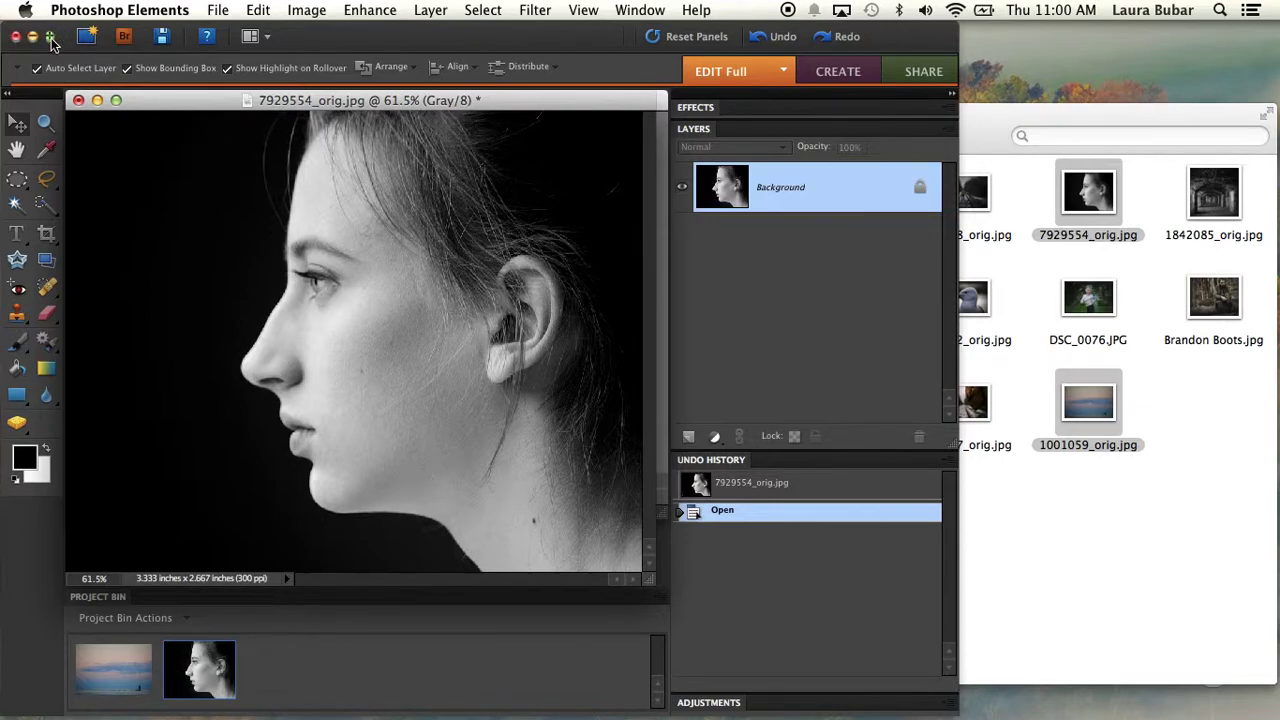
# - Expand the workspace, set the portrait window beside the sunset image, and copy the portrait onto 1001059_orig.jpg as a new layer
pyautogui.click(52, 37)
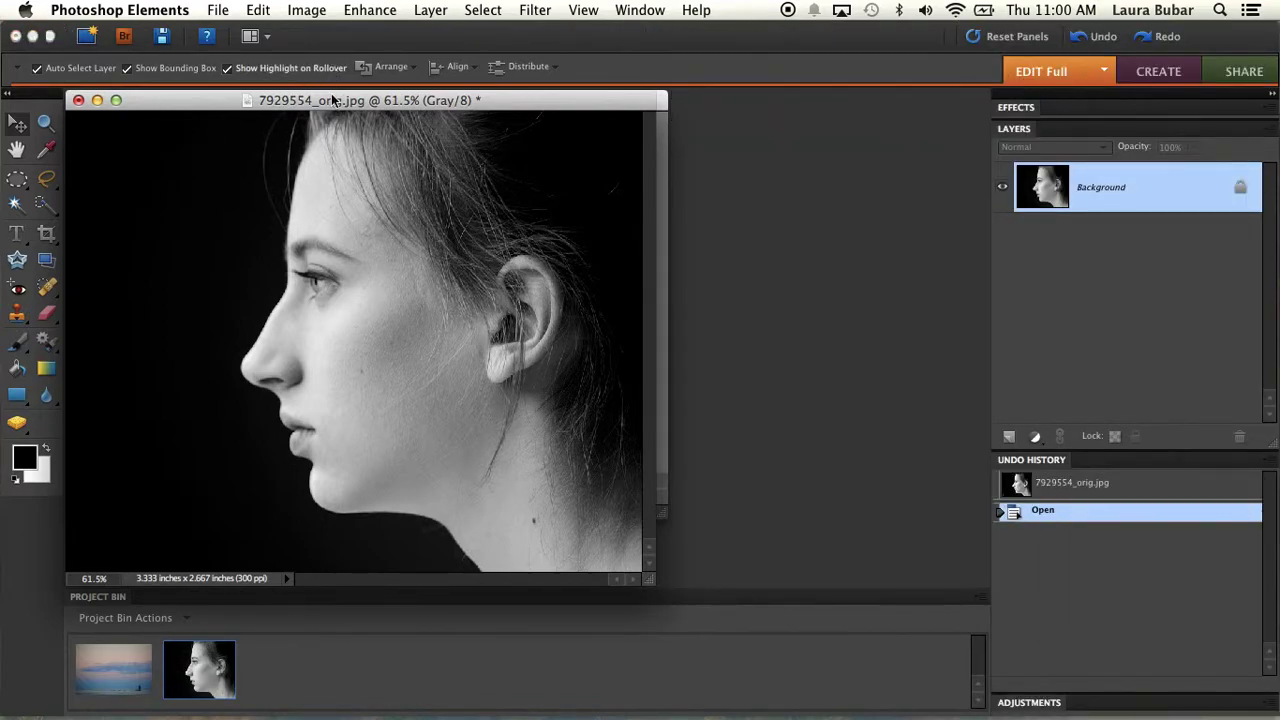
pyautogui.moveTo(332, 103); pyautogui.dragTo(727, 150)
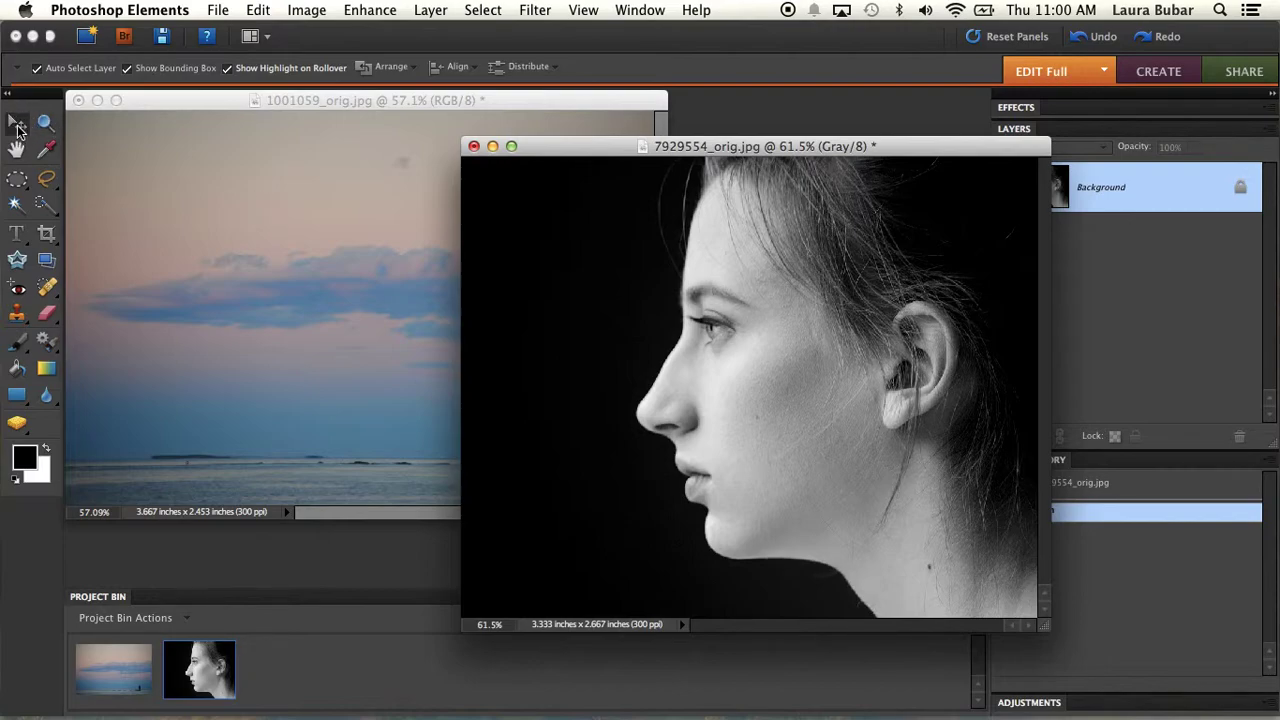
pyautogui.moveTo(647, 296); pyautogui.dragTo(288, 210)
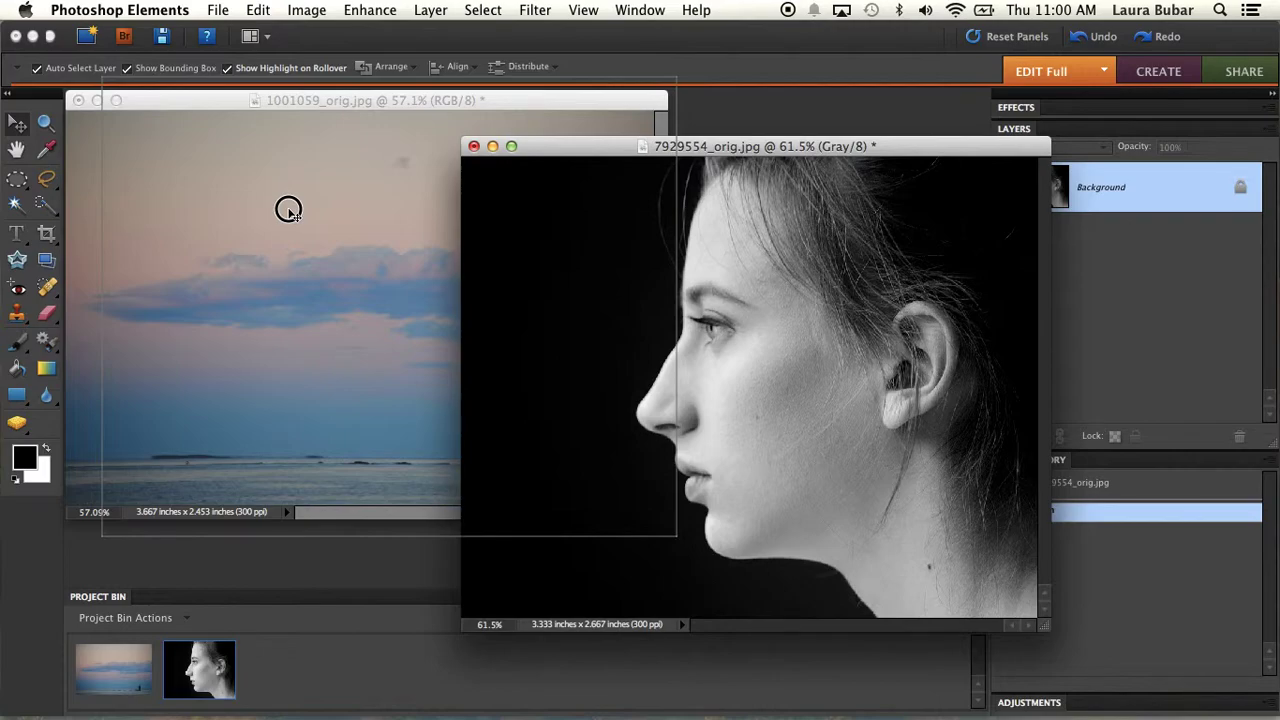
pyautogui.moveTo(288, 210); pyautogui.dragTo(287, 213)
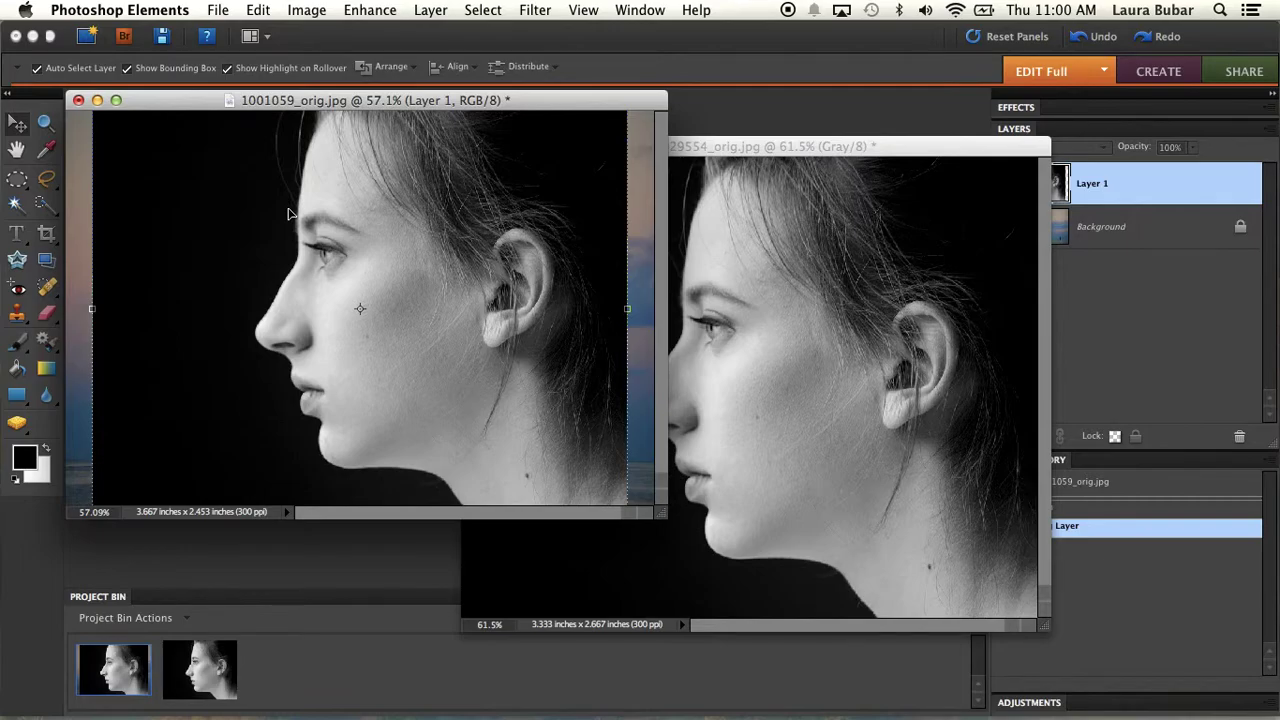
# - Close the separate portrait document 7929554_orig.jpg and dock the 1001059_orig.jpg composite window as a tab in the workspace
pyautogui.click(398, 101)
pyautogui.click(795, 146)
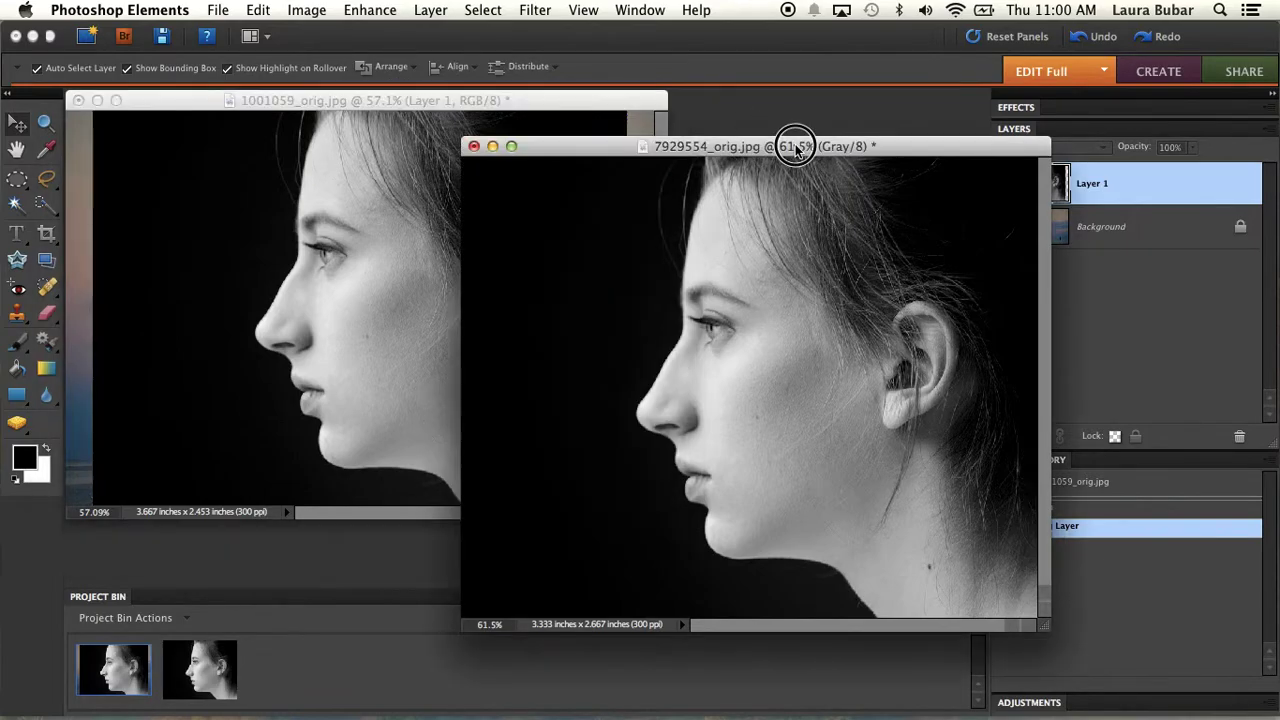
pyautogui.click(475, 147)
pyautogui.moveTo(468, 100); pyautogui.dragTo(672, 132)
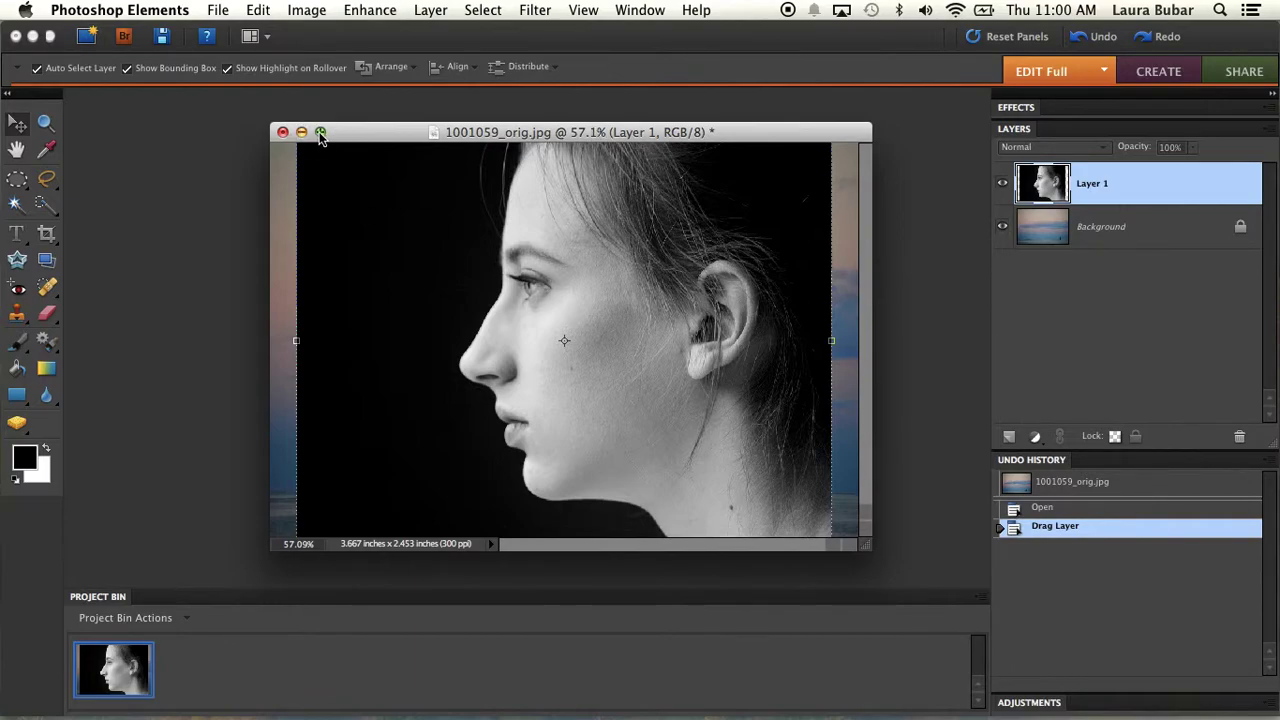
pyautogui.moveTo(758, 133); pyautogui.dragTo(742, 102)
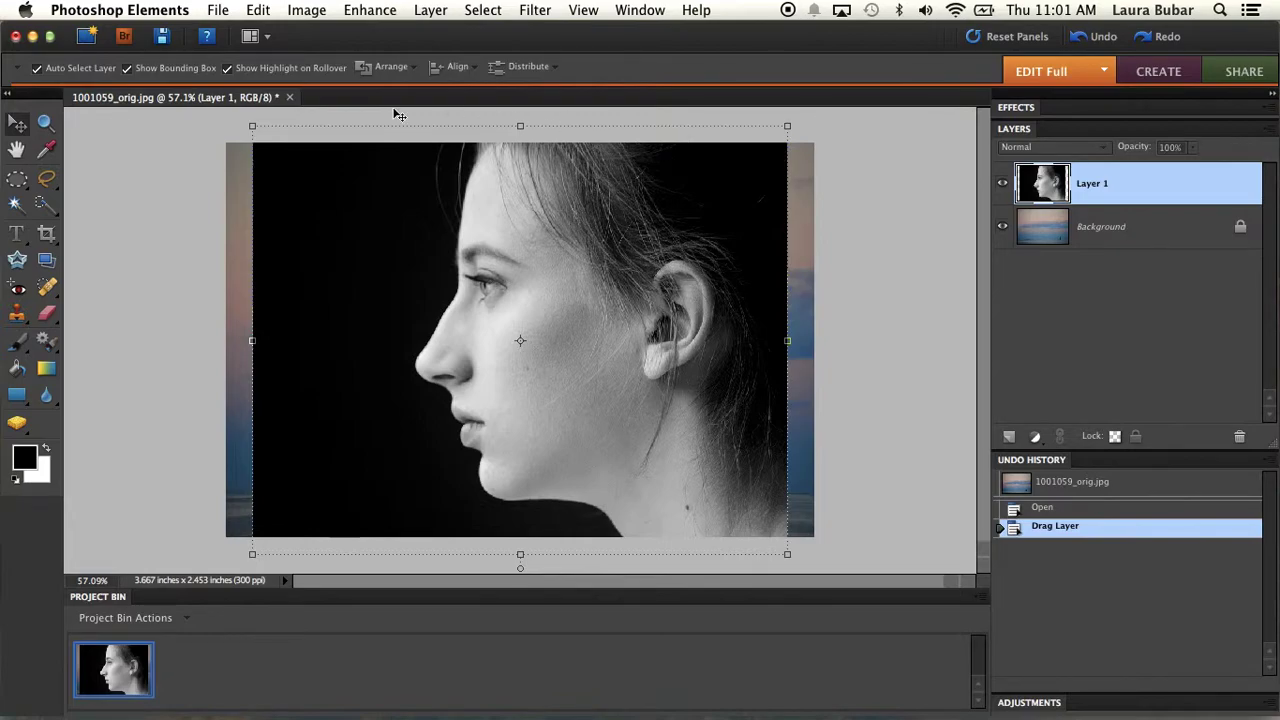
# - Scale the portrait layer proportionally to about 111.1% so it covers the background's width, and move it slightly upward
pyautogui.moveTo(790, 554); pyautogui.dragTo(822, 580)
pyautogui.moveTo(251, 127); pyautogui.dragTo(218, 118)
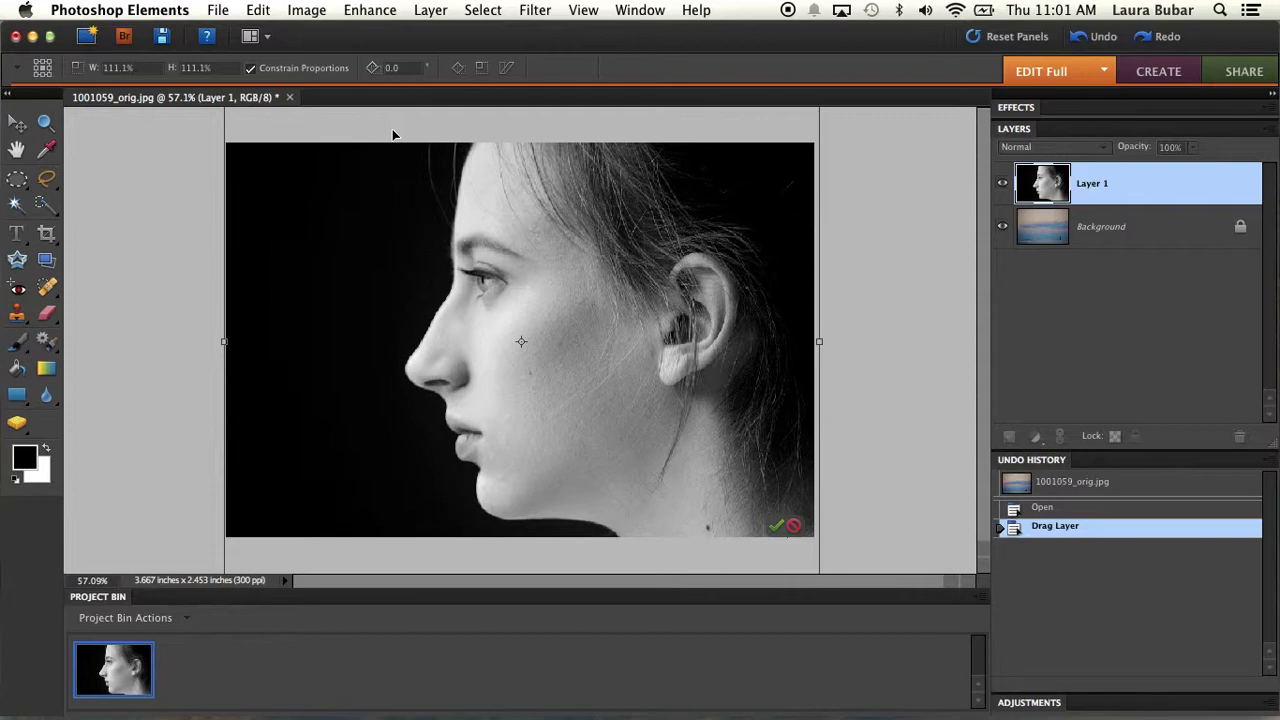
pyautogui.press('Return')
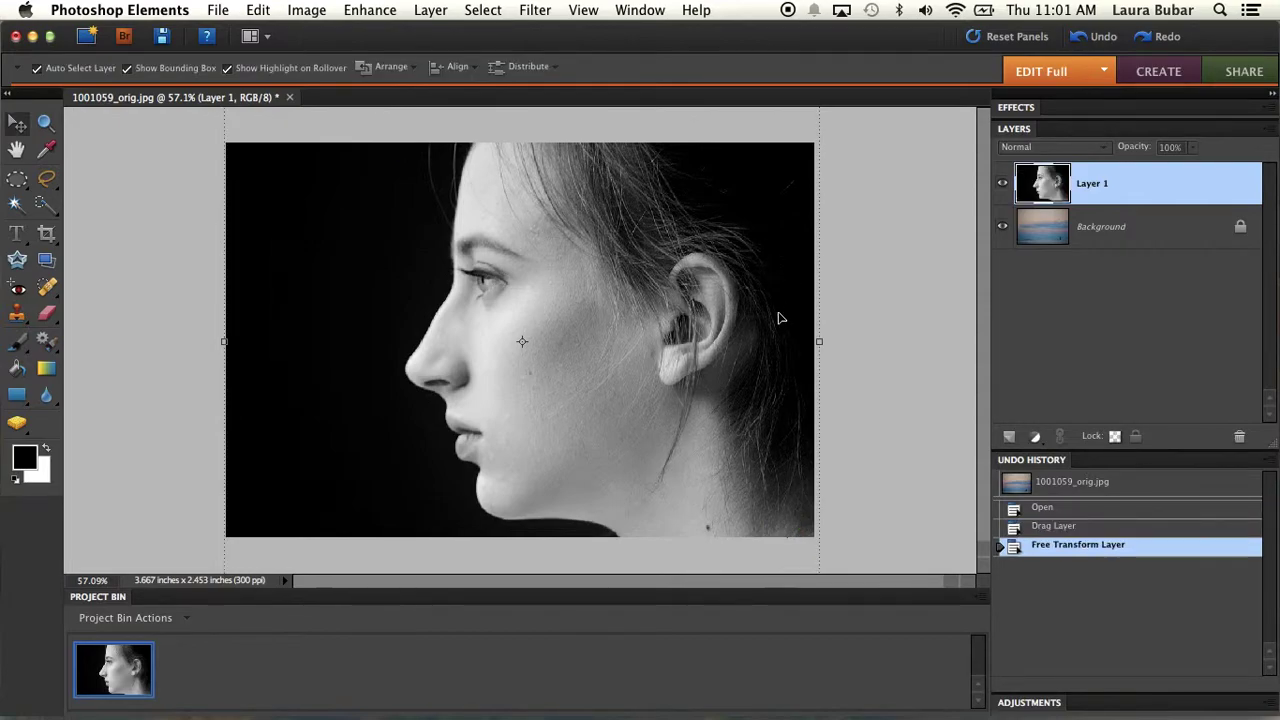
pyautogui.click(648, 306)
pyautogui.moveTo(648, 306); pyautogui.dragTo(646, 277)
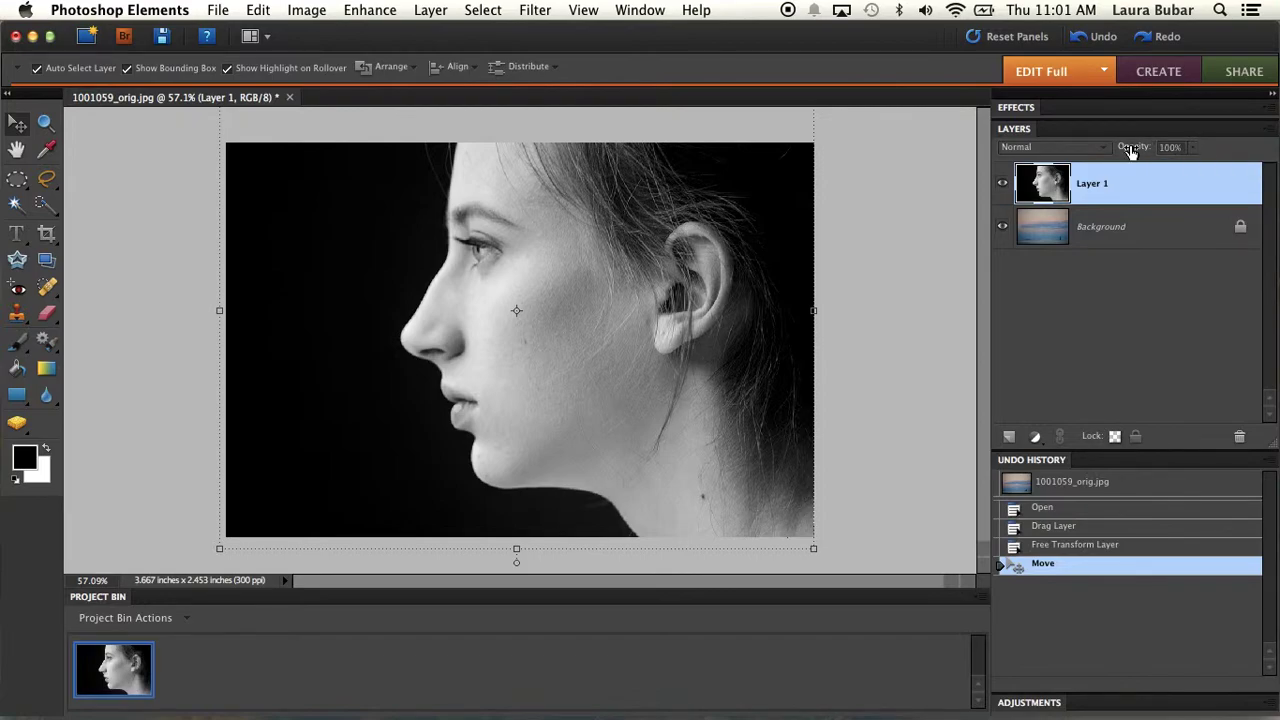
# - Try an opacity of 50% on the portrait layer and revert the change through the undo history
pyautogui.click(1193, 151)
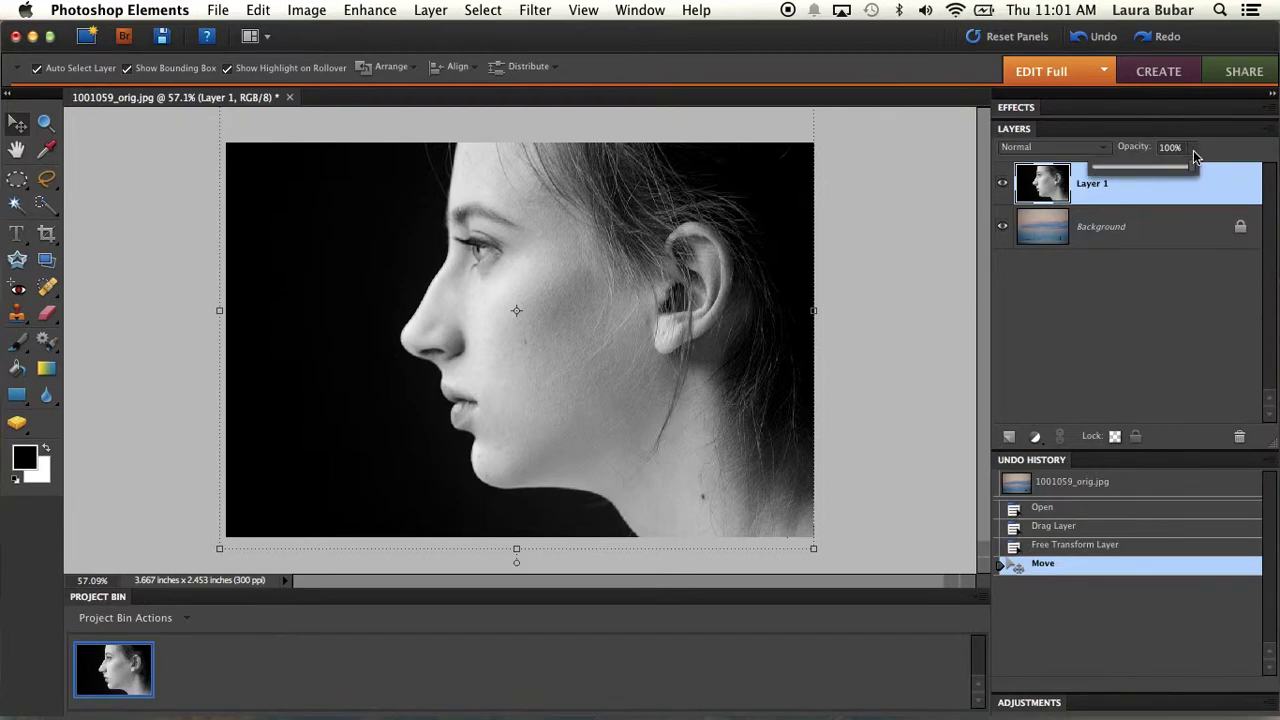
pyautogui.moveTo(1193, 167); pyautogui.dragTo(1142, 172)
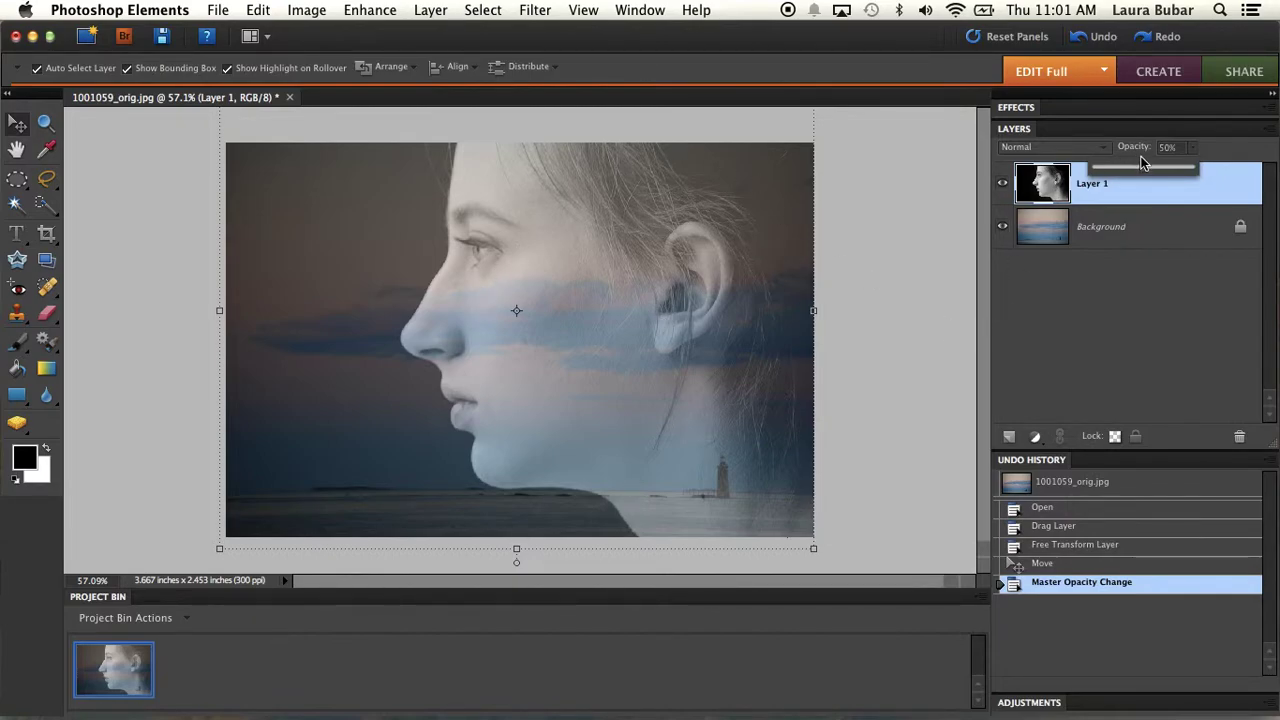
pyautogui.click(1108, 566)
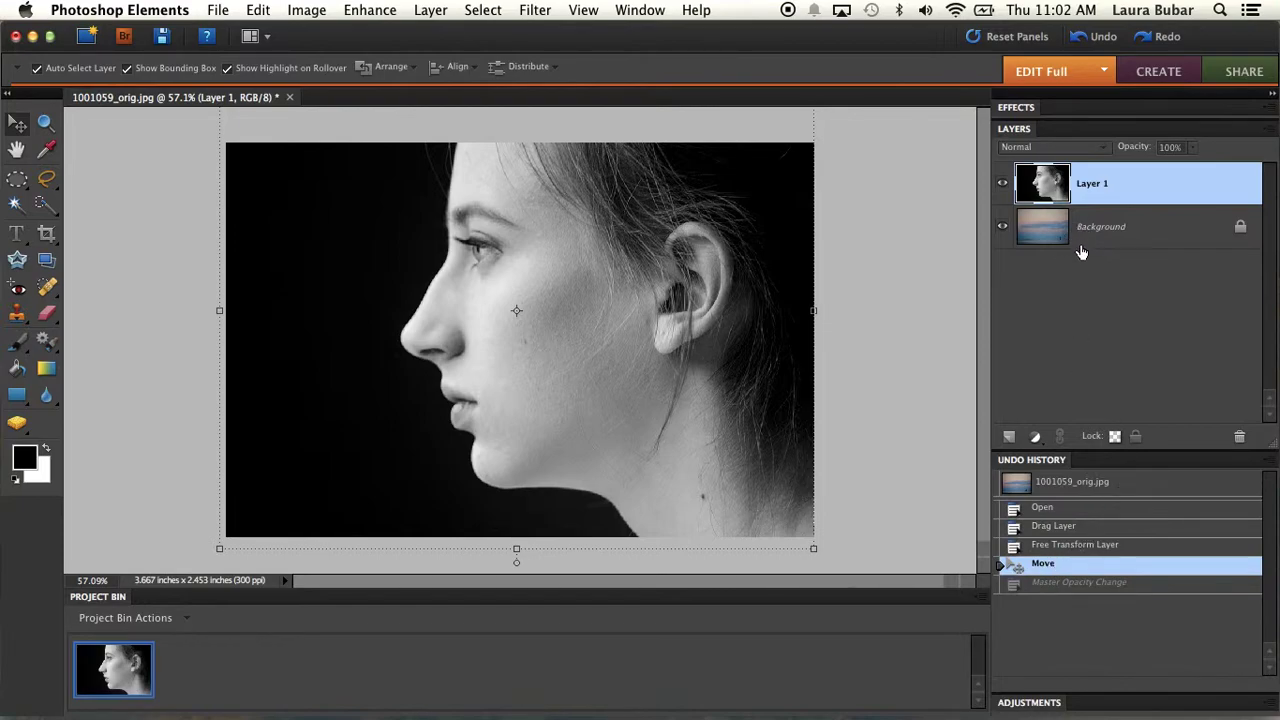
# - Try the Overlay and Hard Light blend modes on the portrait layer
pyautogui.click(1098, 150)
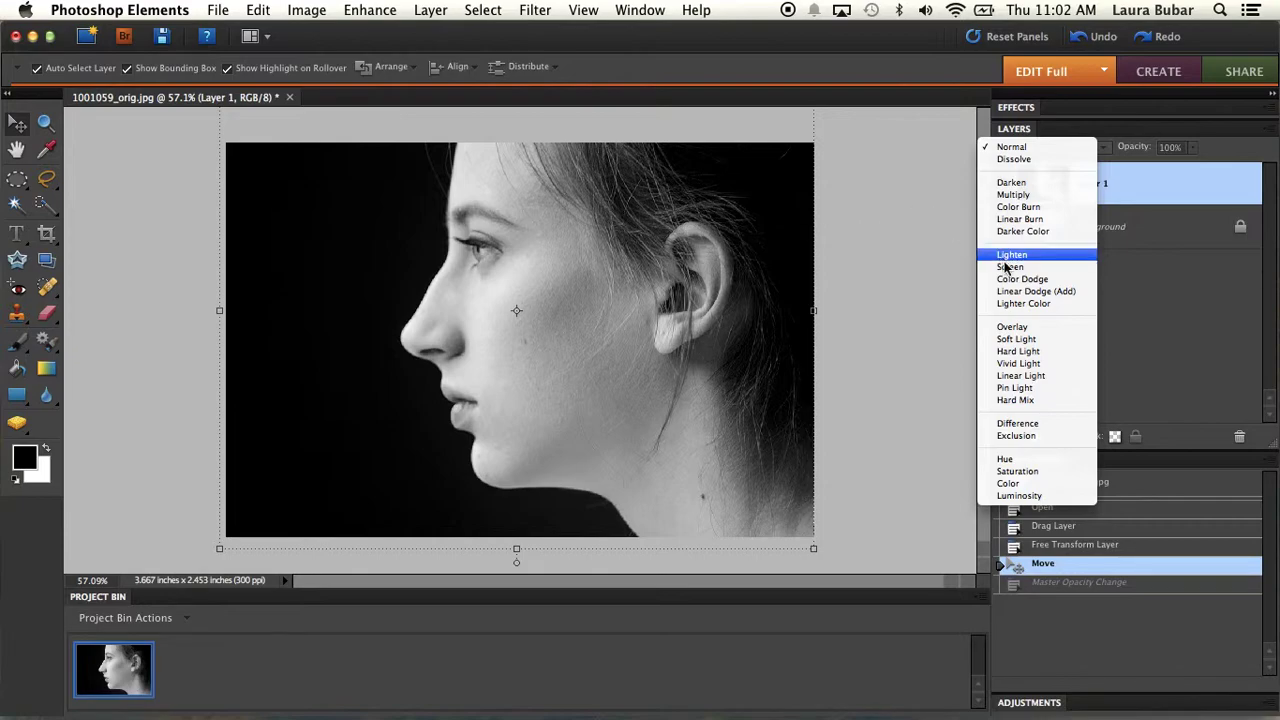
pyautogui.click(1029, 331)
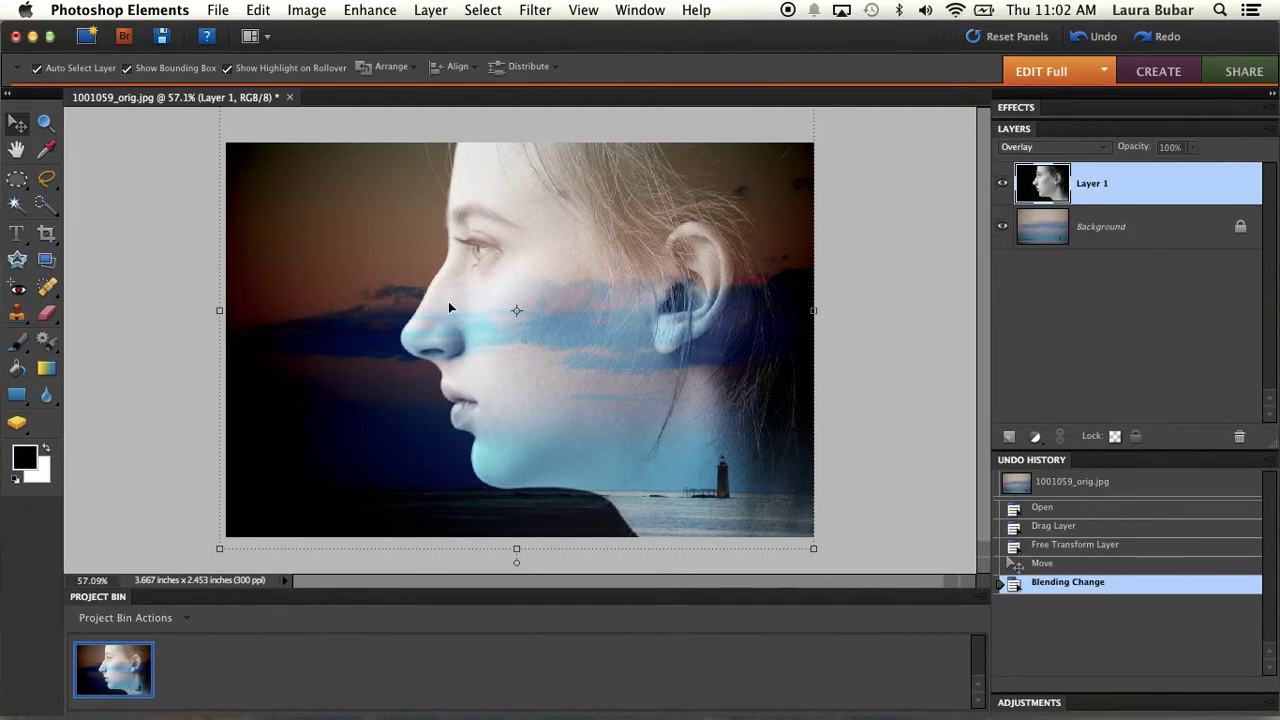
pyautogui.click(1090, 149)
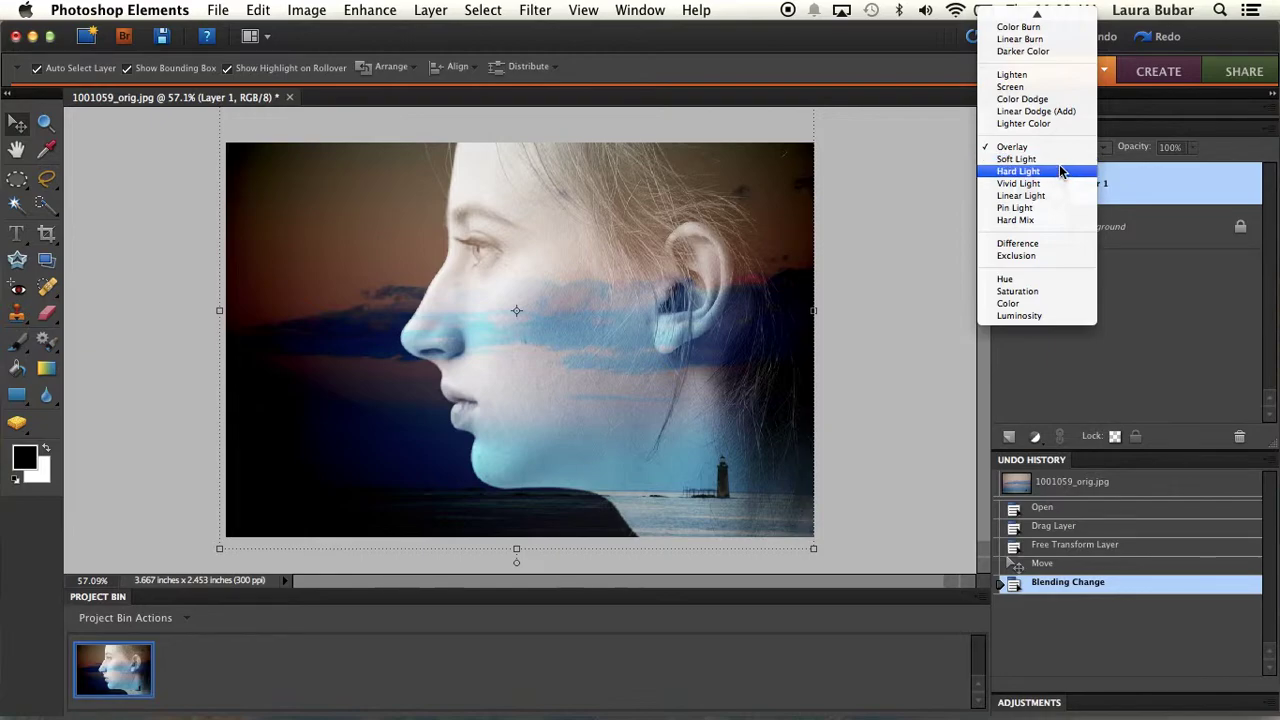
pyautogui.click(1058, 173)
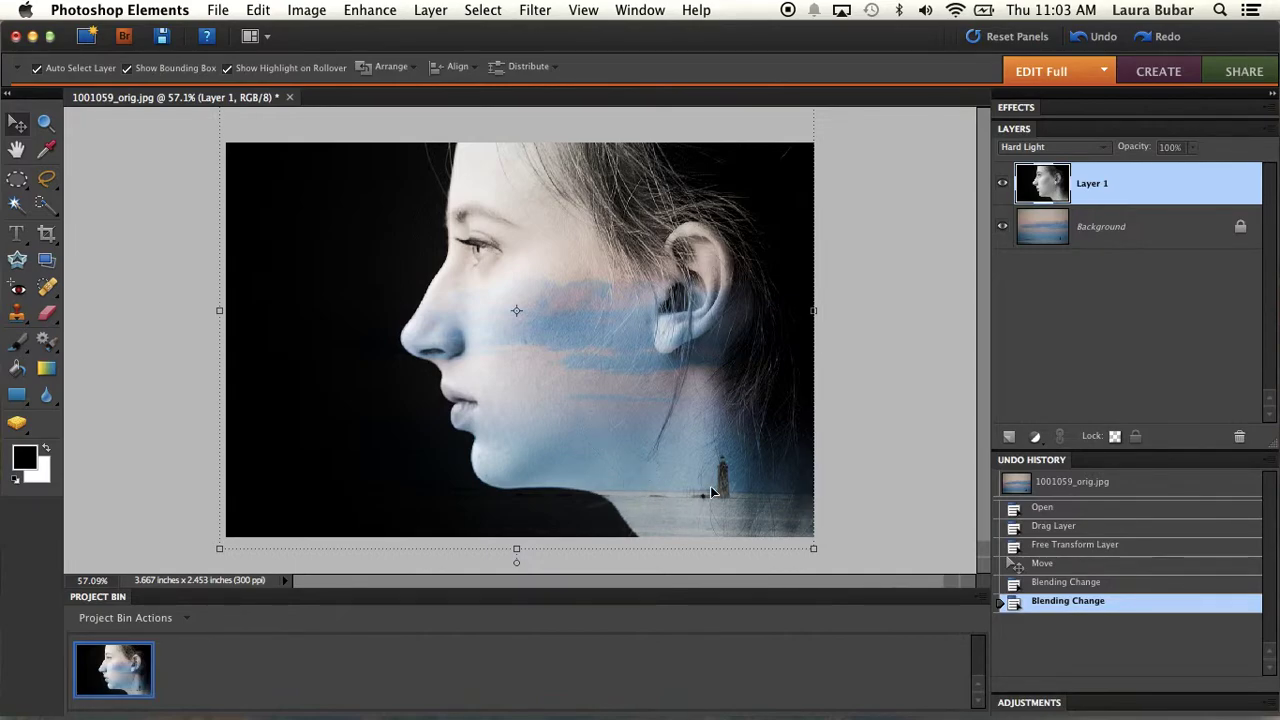
# - Try the Multiply and Color Burn blend modes on the portrait layer
pyautogui.click(1052, 148)
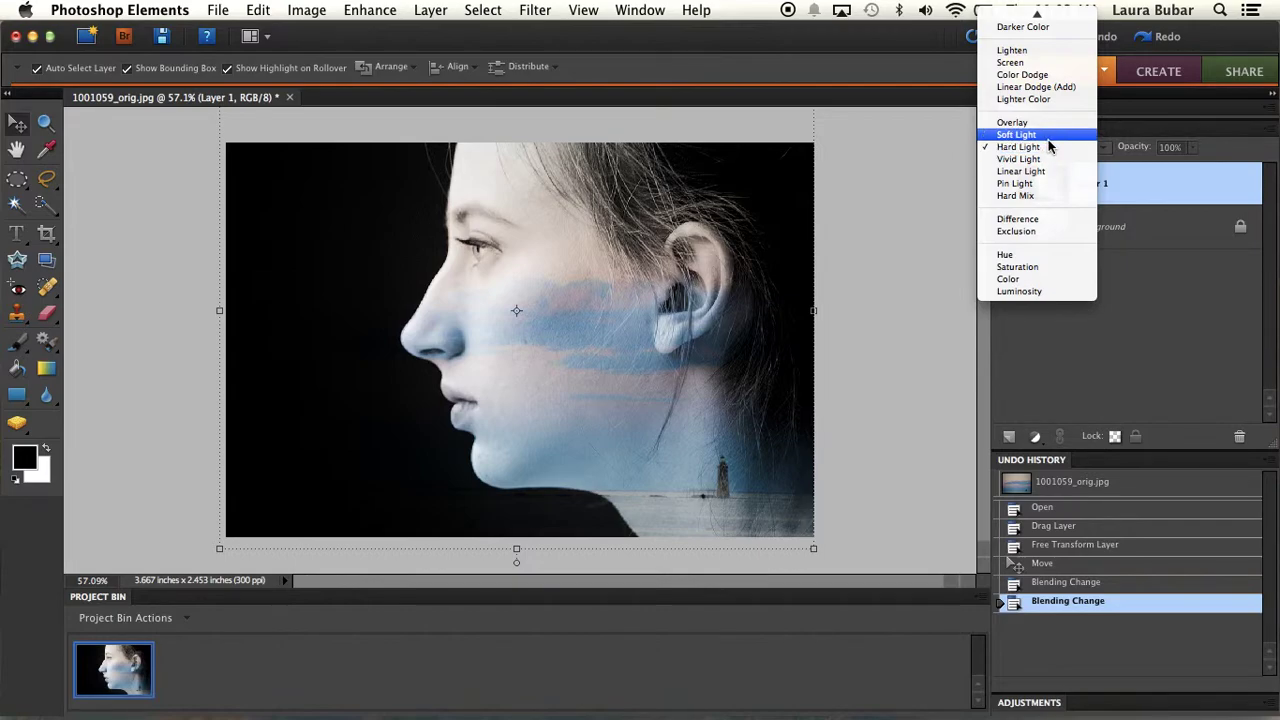
pyautogui.scroll(5, 1049, 147)
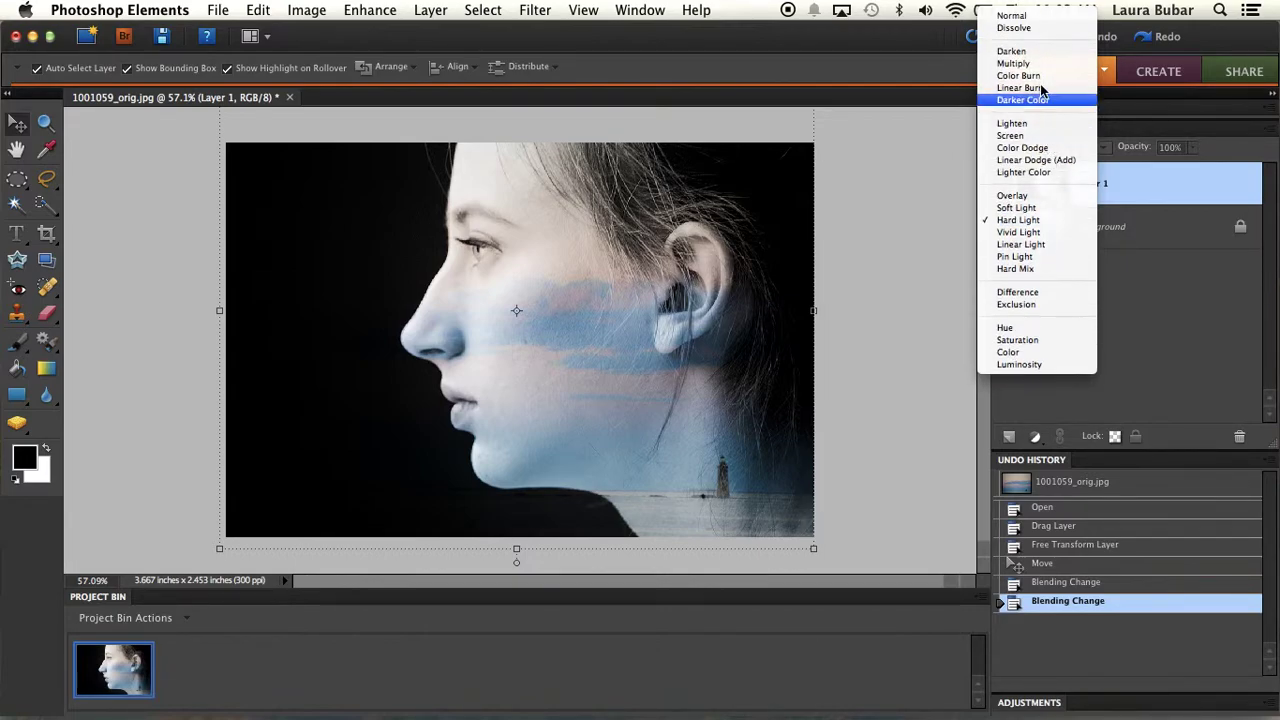
pyautogui.click(1040, 63)
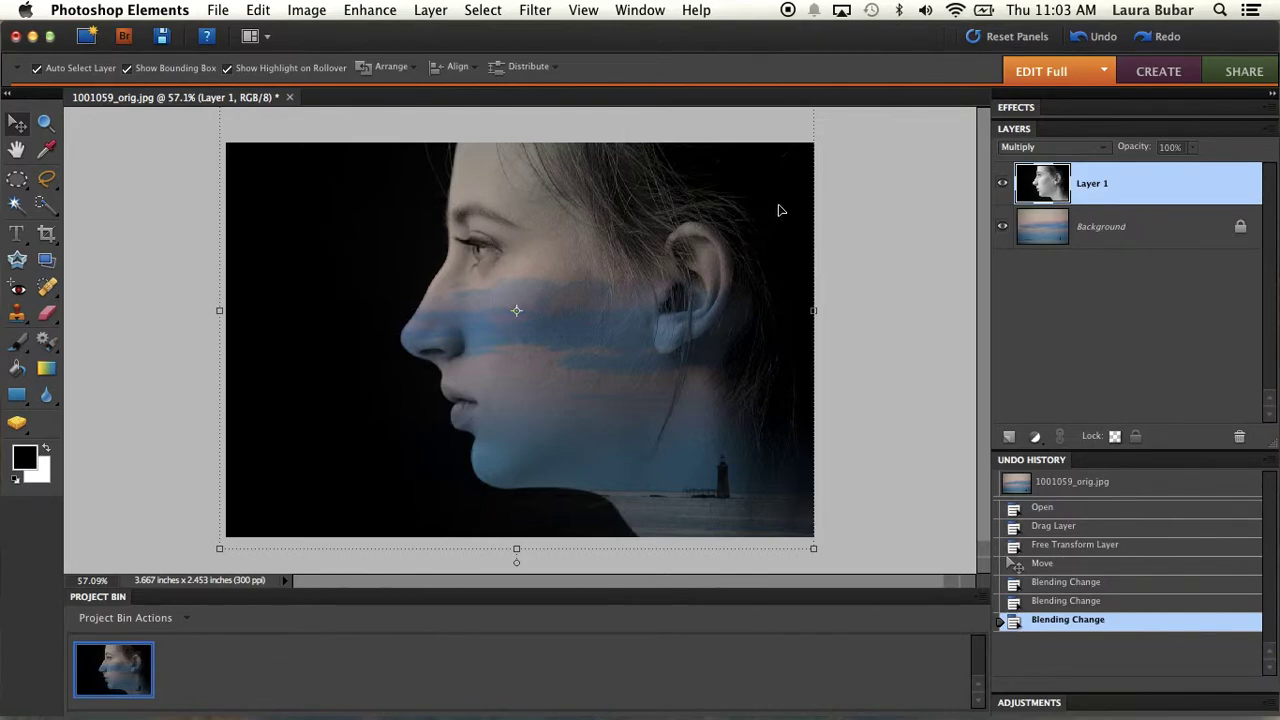
pyautogui.click(1052, 148)
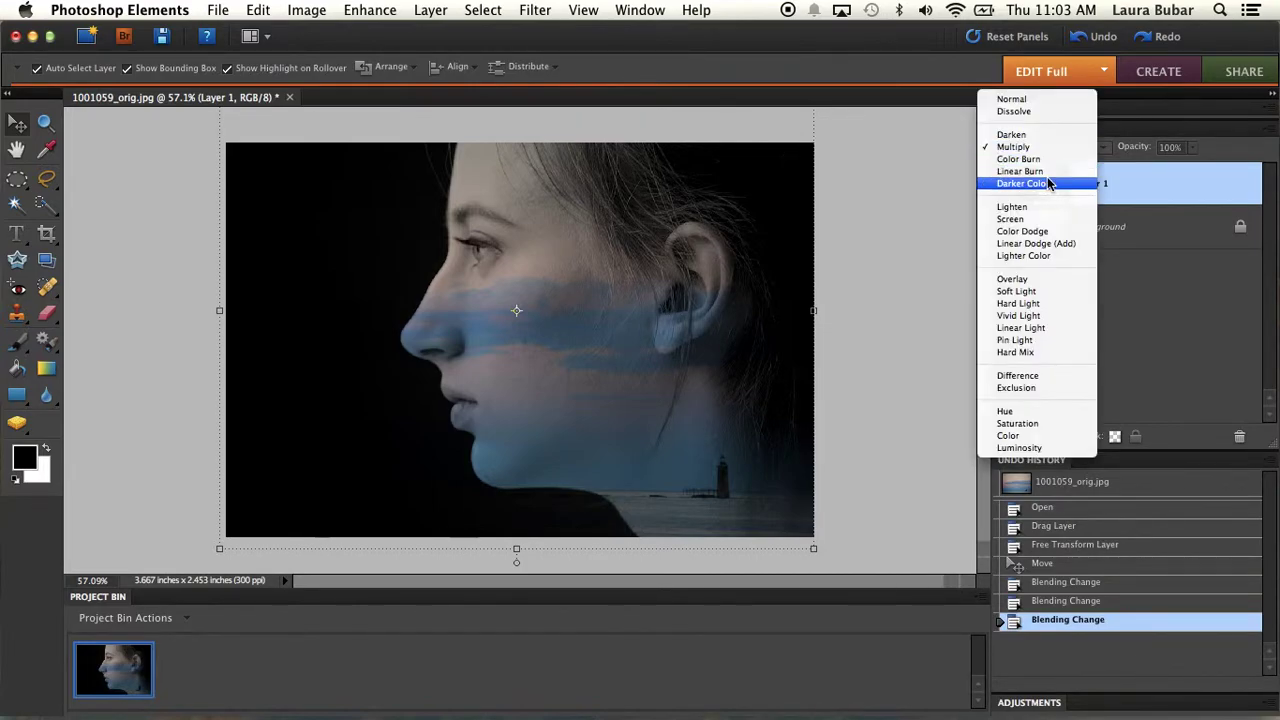
pyautogui.click(1043, 160)
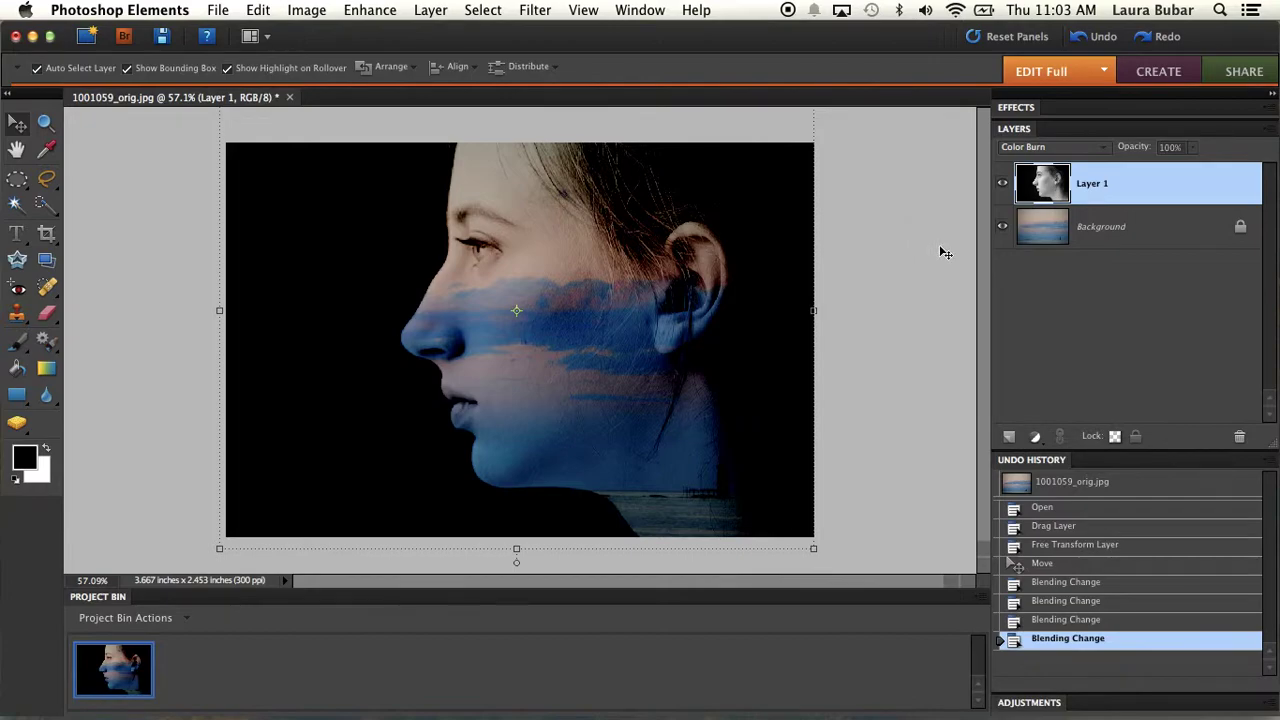
# - Set the portrait layer's blend mode to Linear Burn
pyautogui.click(1043, 148)
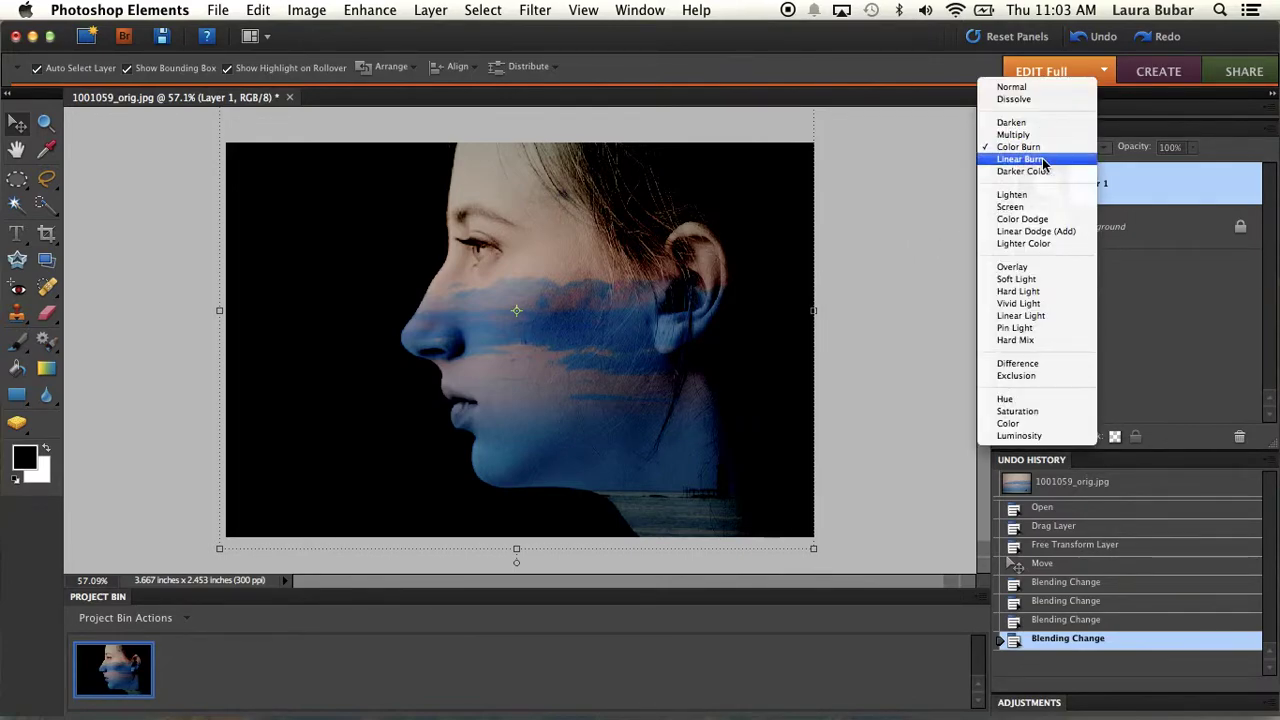
pyautogui.click(1043, 160)
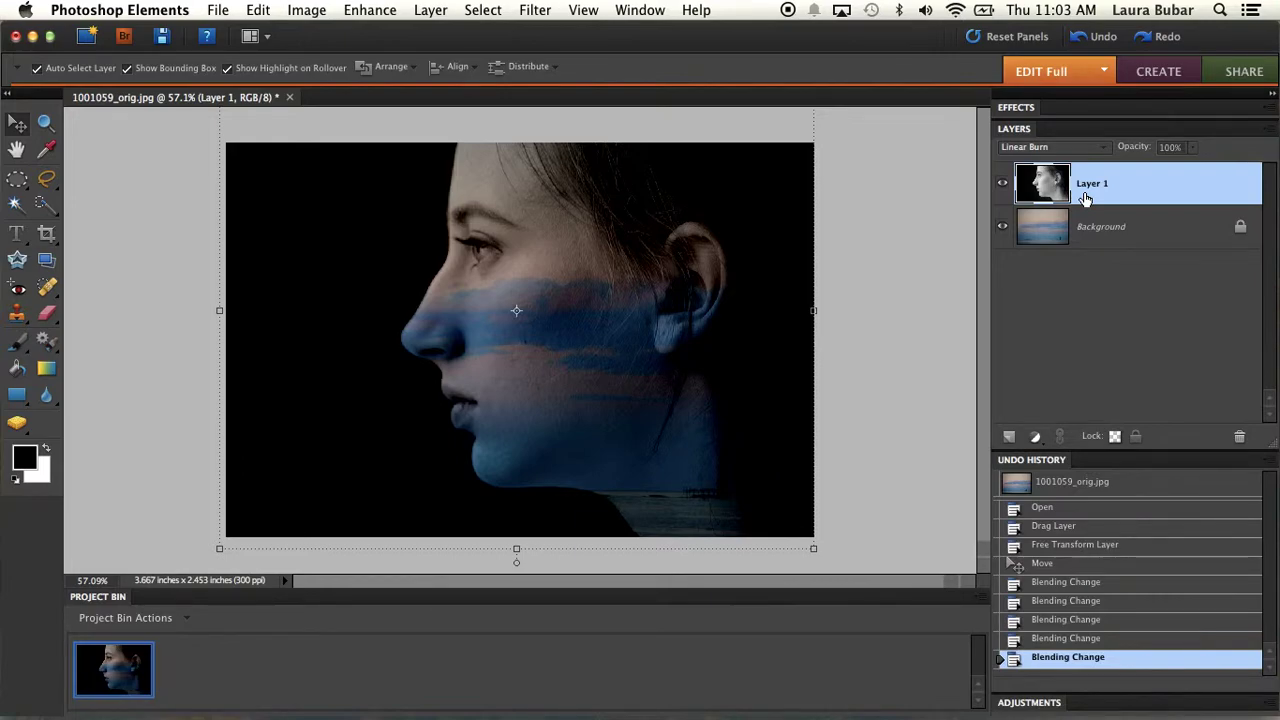
pyautogui.click(1075, 148)
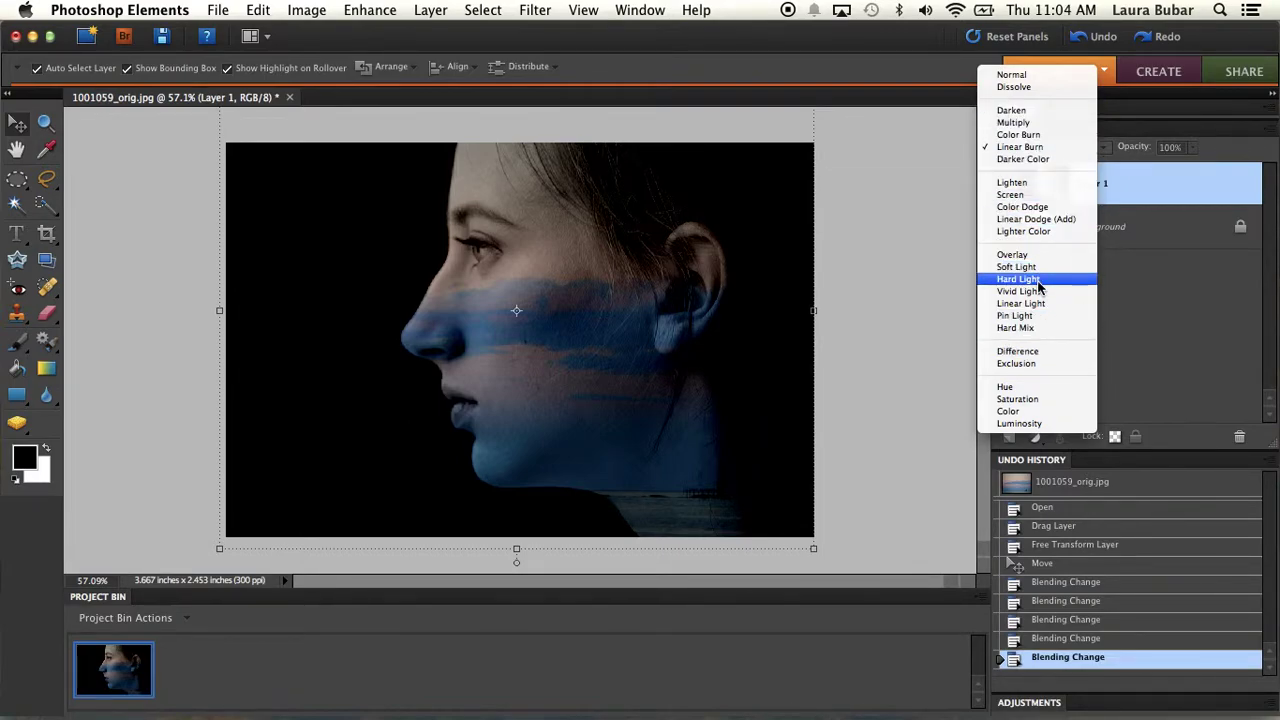
pyautogui.click(1172, 316)
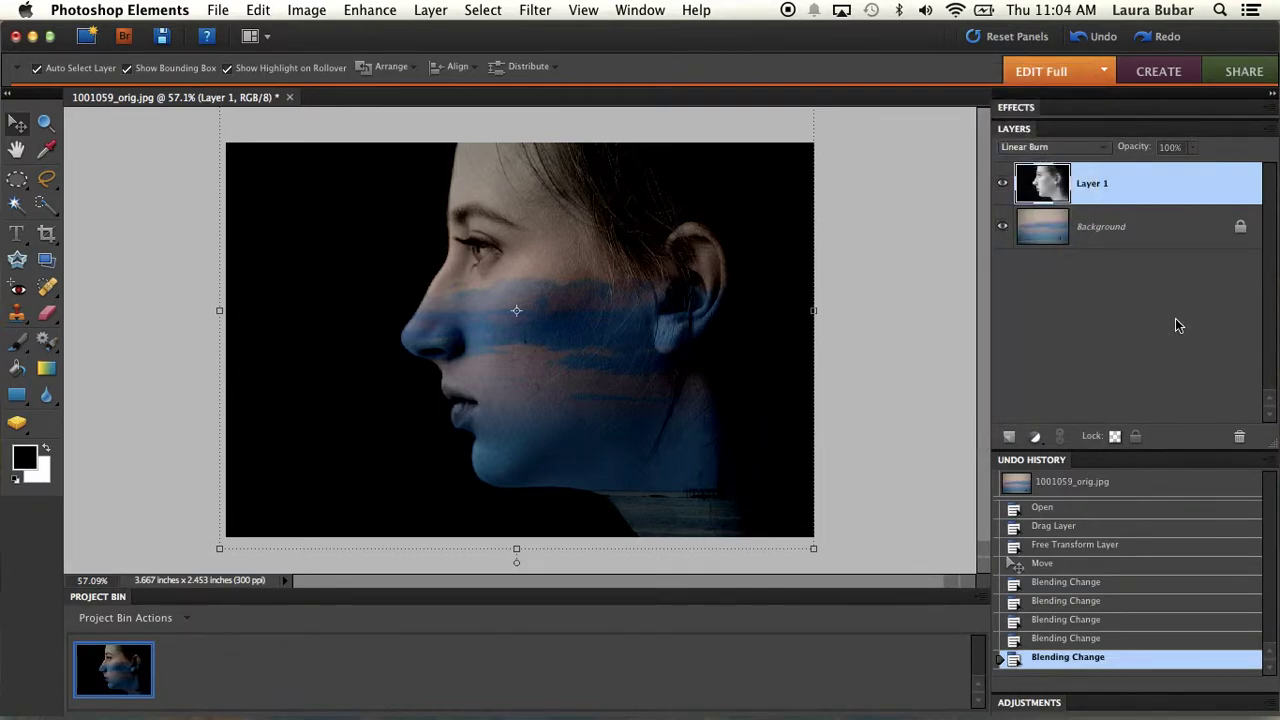